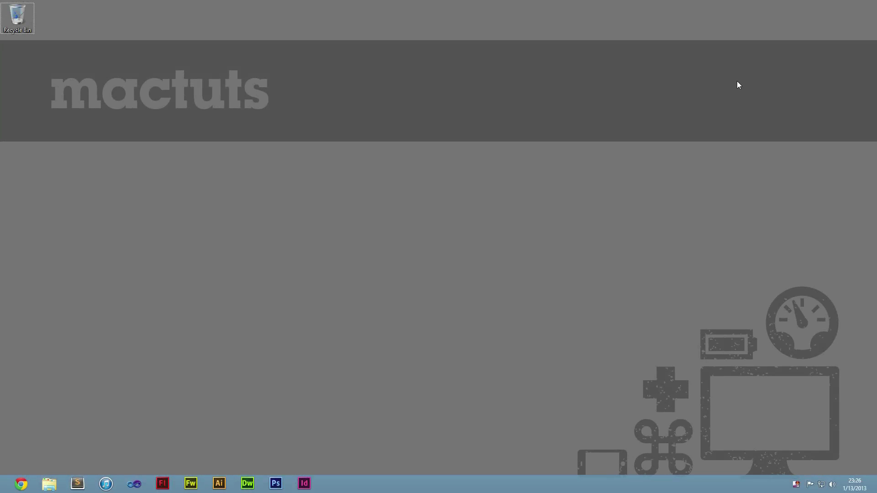
Search Windows 8 for 'computer' from the charms bar.
mouse_move(876, 1)
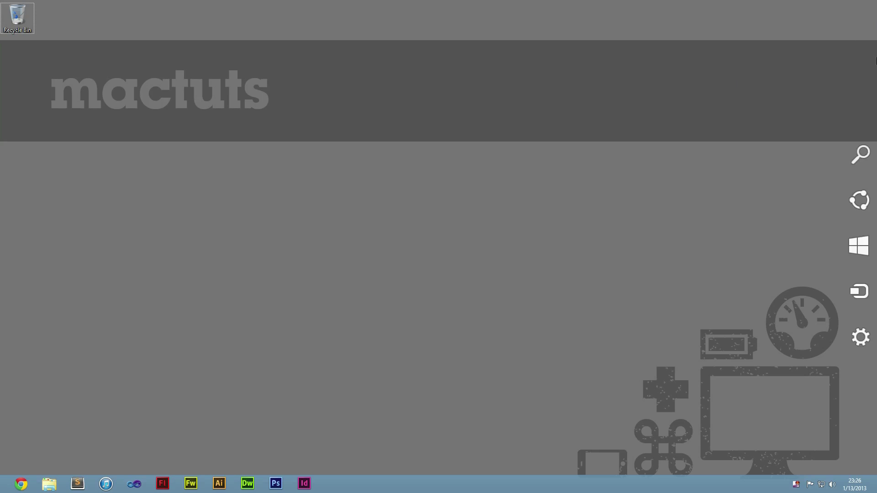
click(869, 160)
text(com)
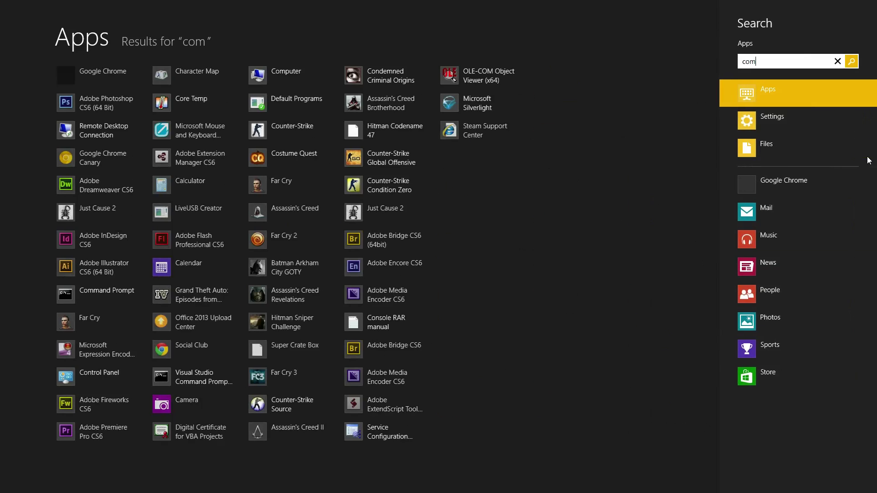
text(puter)
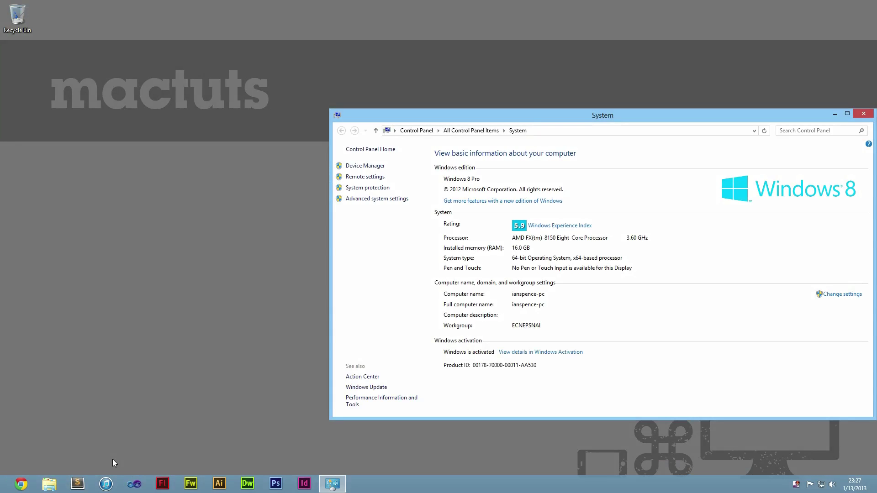
Review the ECNEPSNAI workgroup in System Properties without changing it, then close the System window.
click(833, 297)
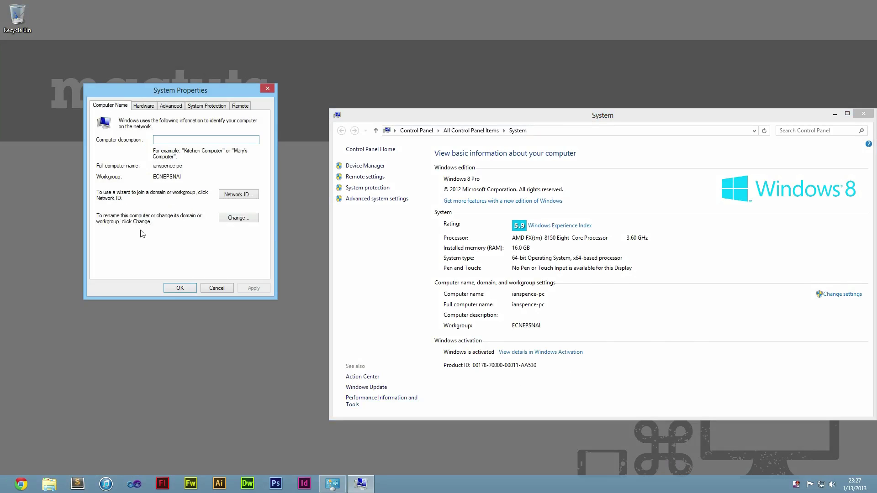
click(239, 218)
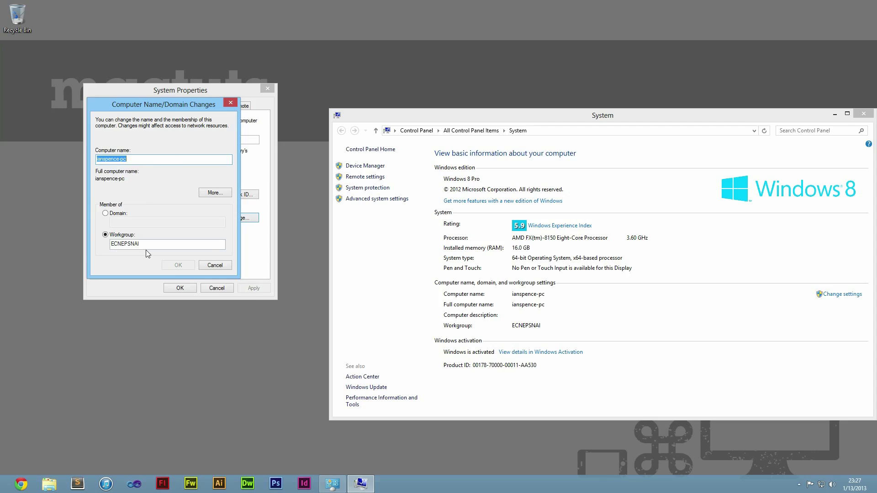
click(208, 266)
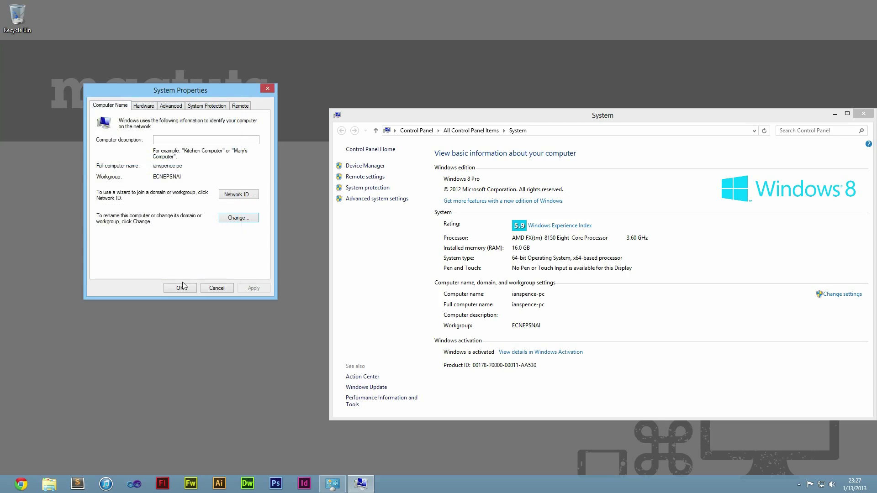
click(182, 287)
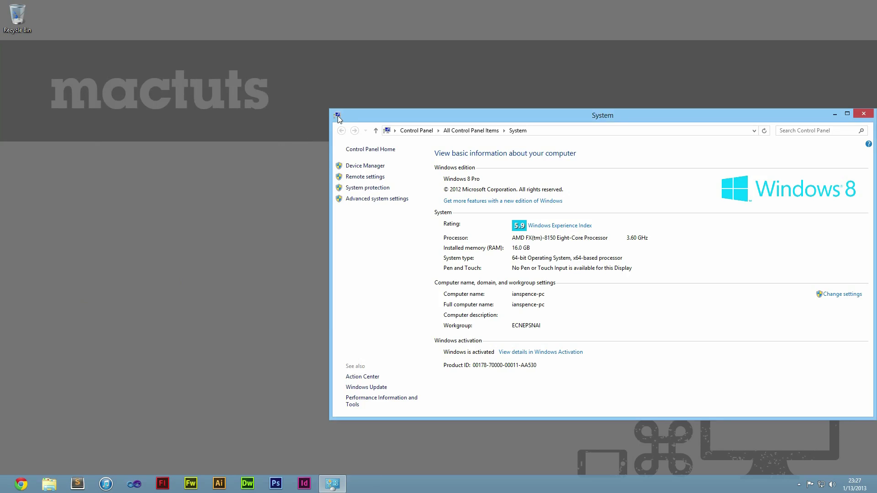
double_click(338, 116)
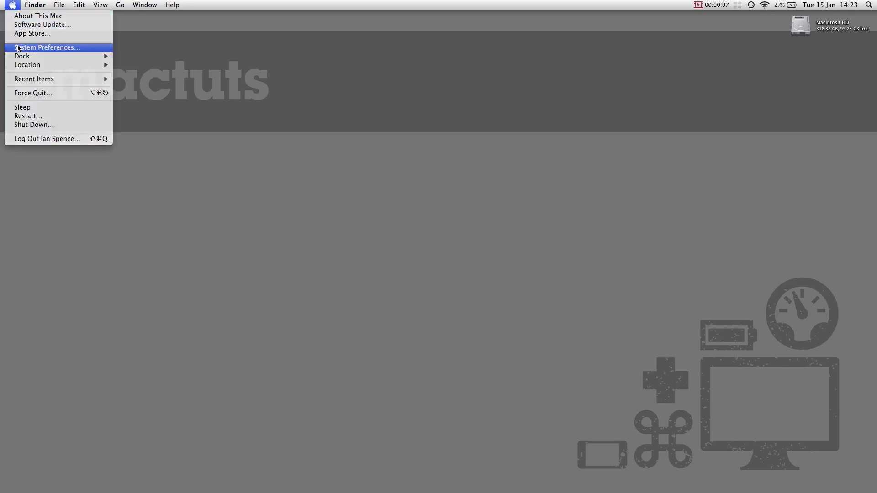
Change the Mac's Wi-Fi WINS workgroup from WORKGROUP to ecnepsnai in Network's Advanced settings.
click(19, 48)
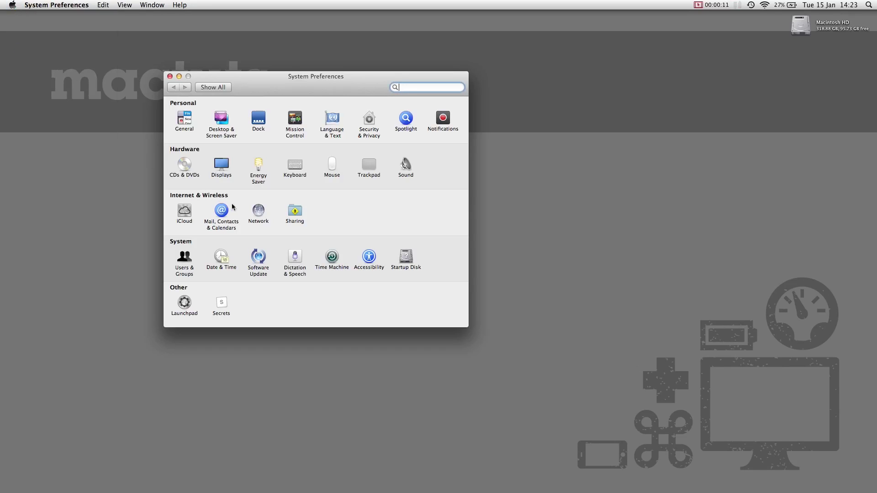
click(256, 214)
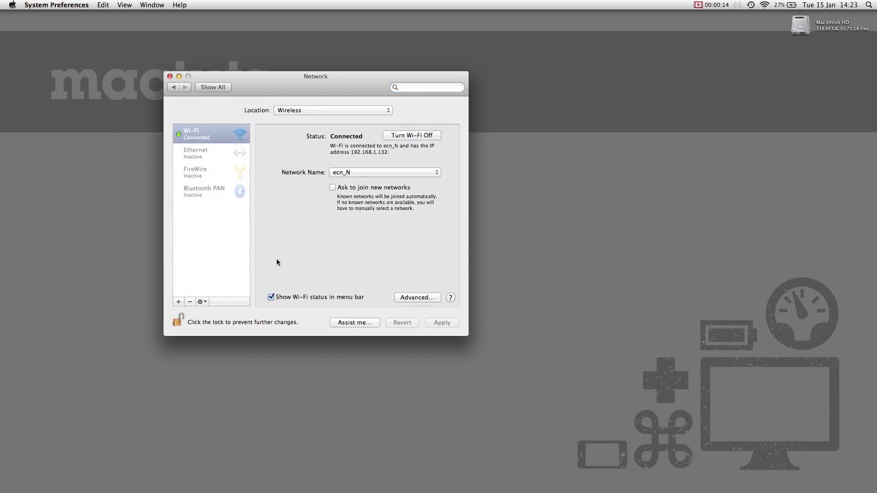
click(407, 299)
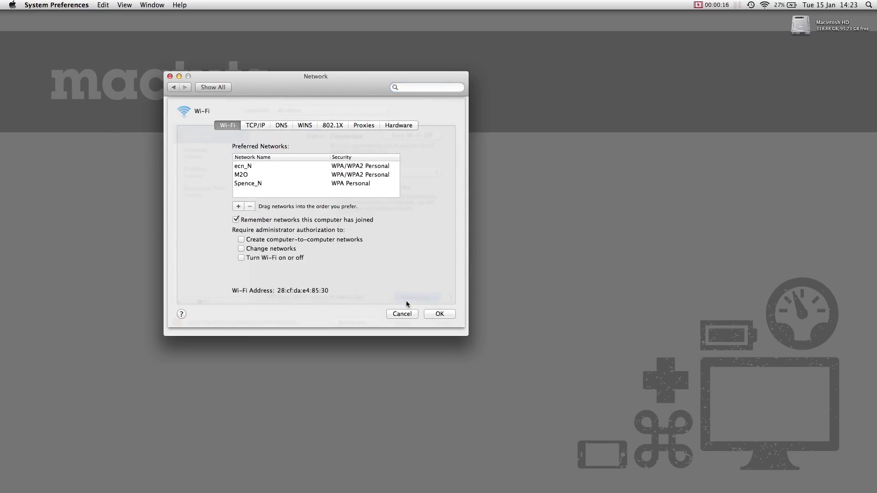
click(302, 126)
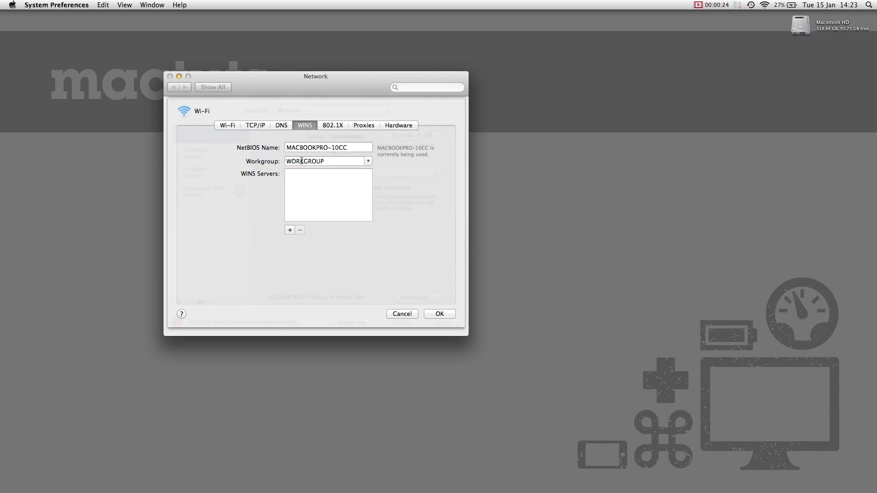
drag(327, 164, 280, 163)
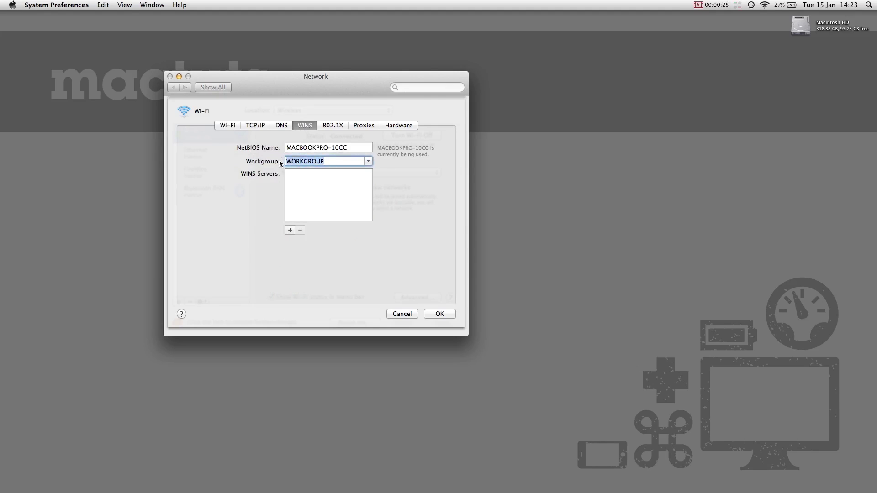
text(ecnepsnai)
click(434, 314)
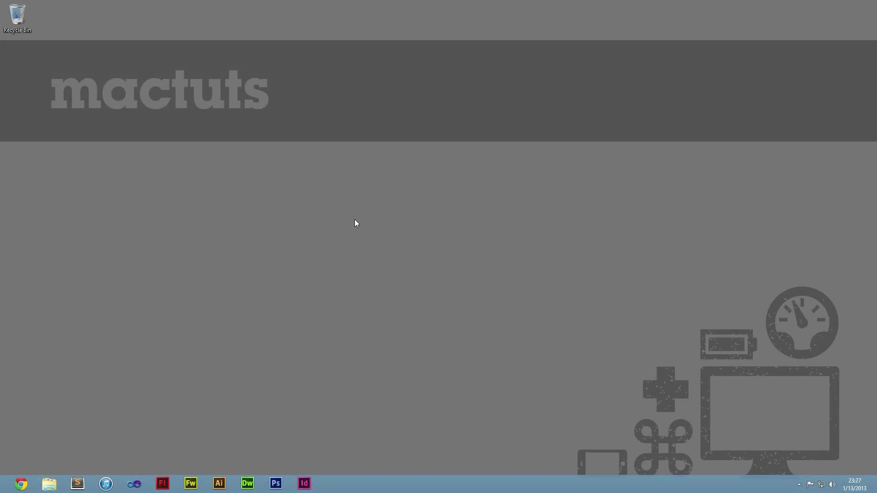
Search for 'network' and open the Network folder showing ECNEPSNAI_1, IANSPENCE-PC and MACBOOKPRO-10CC.
mouse_move(875, 2)
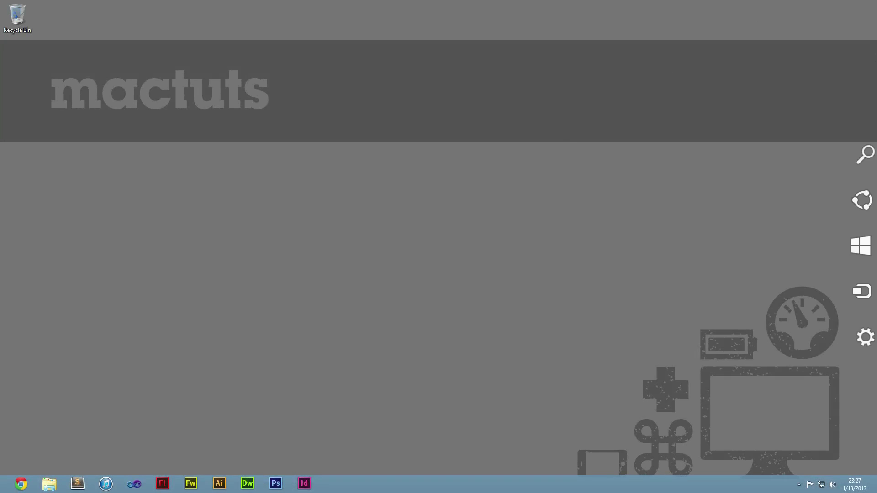
click(862, 159)
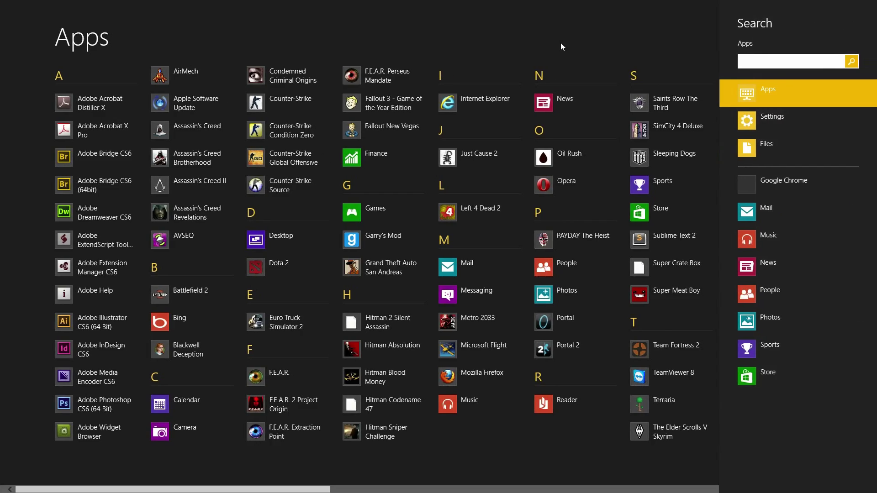
text(network)
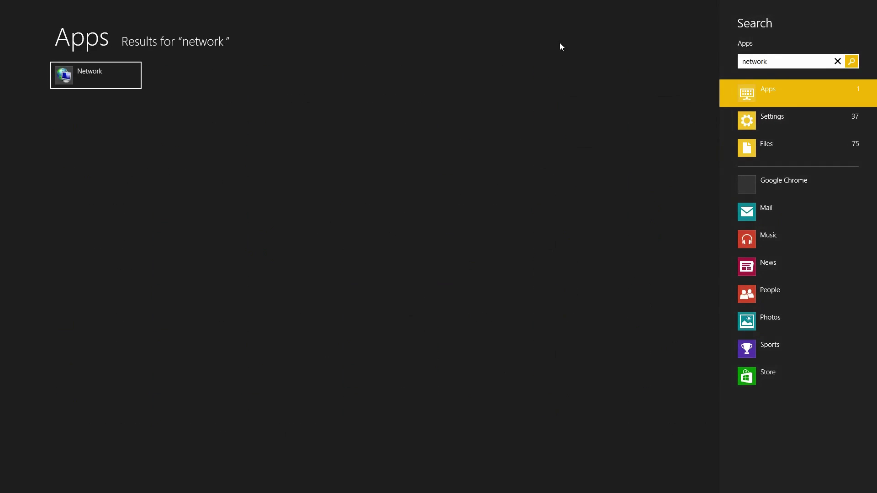
click(90, 72)
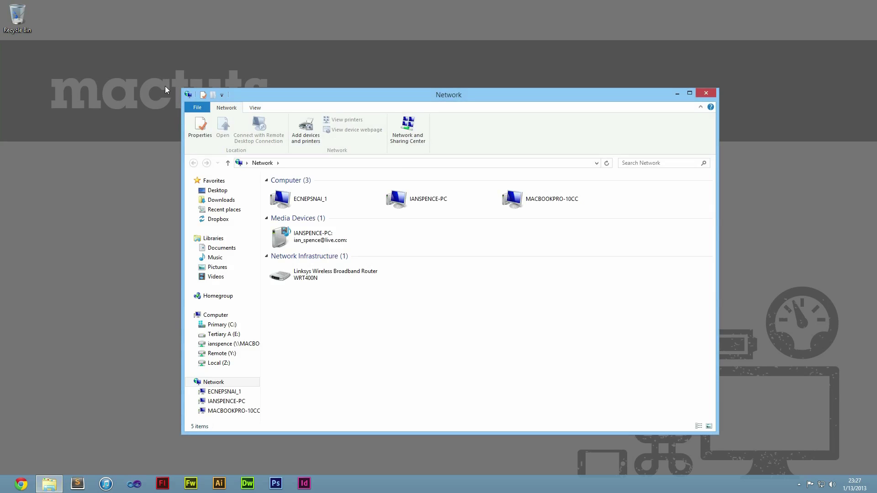
Map MACBOOKPRO-10CC's ianspence share as drive W:, reconnecting at sign-in.
double_click(513, 205)
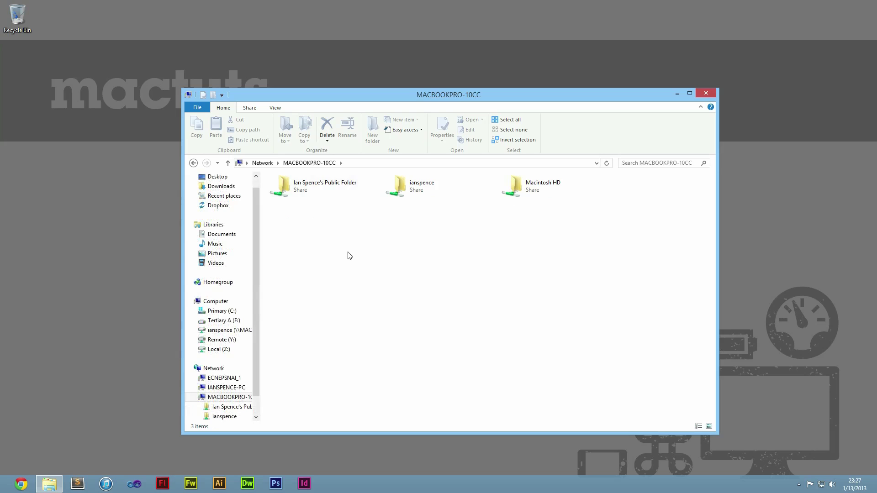
click(402, 186)
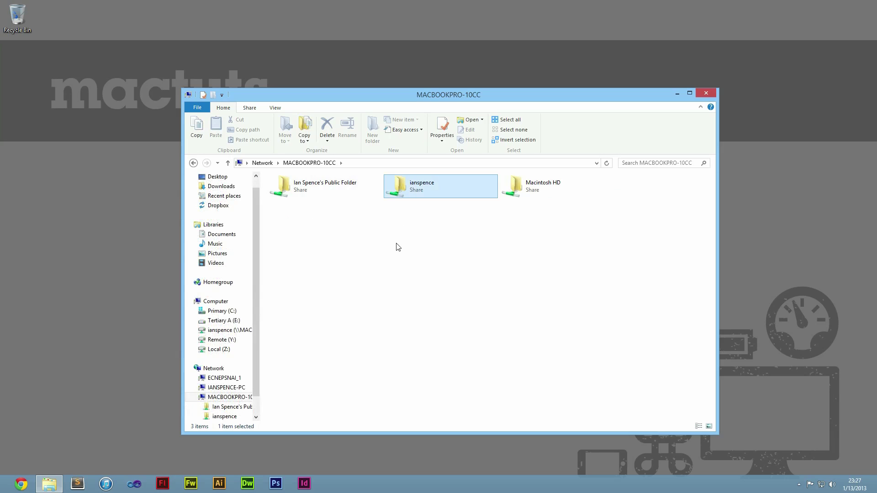
right_click(410, 182)
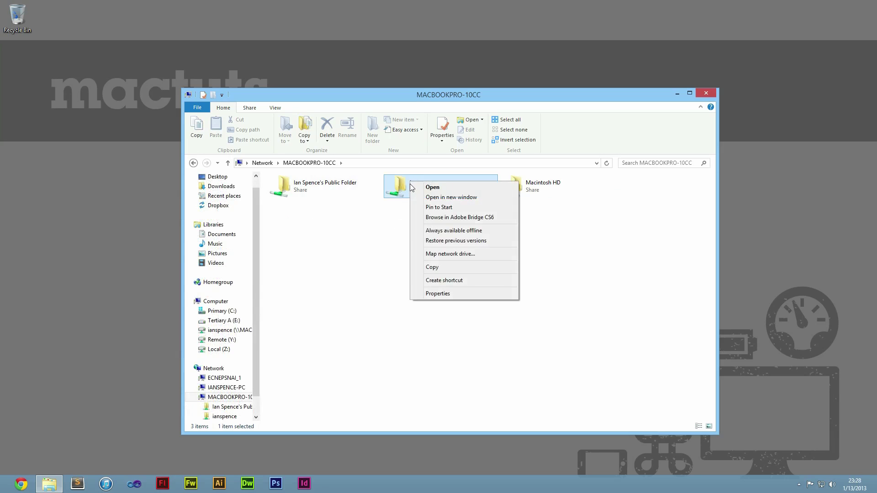
click(424, 254)
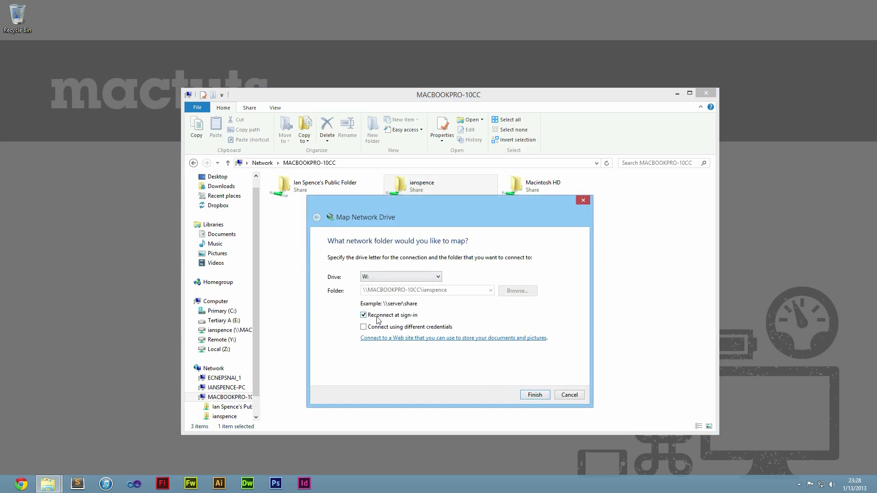
click(534, 395)
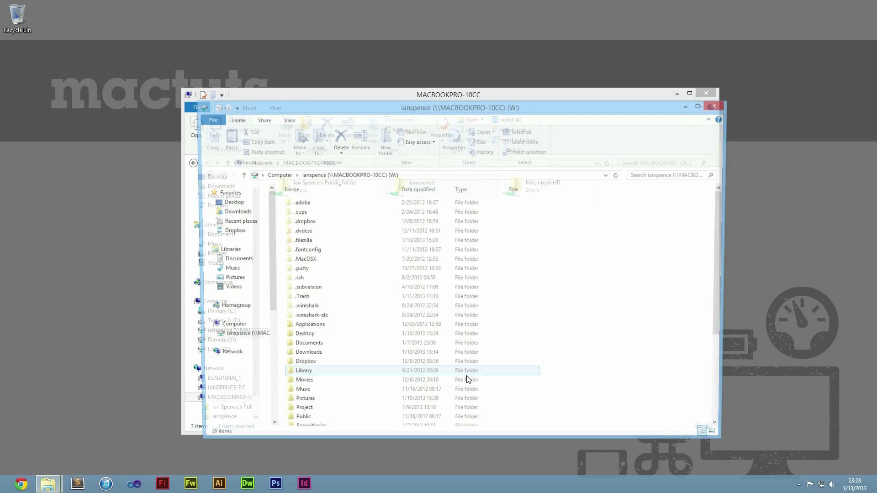
scroll(467, 379, down, 5)
scroll(441, 303, up, 4)
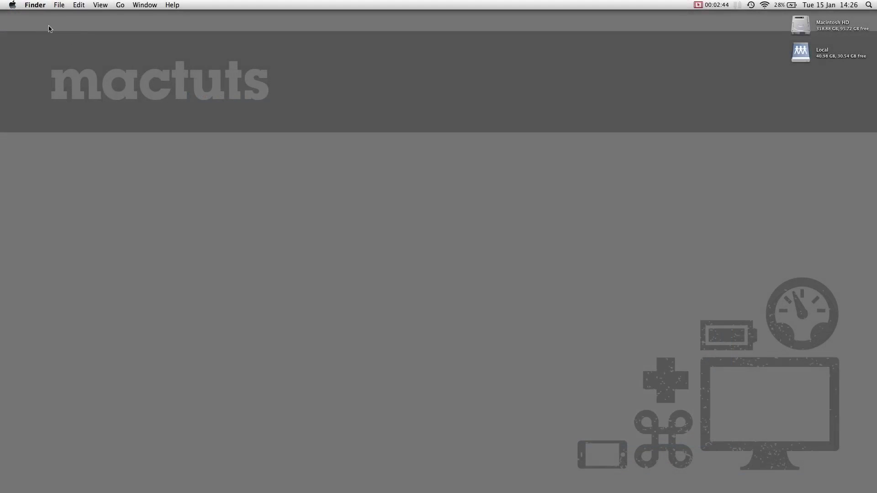
Add the Local volume to the current admin account's Login Items in Users & Groups.
click(23, 47)
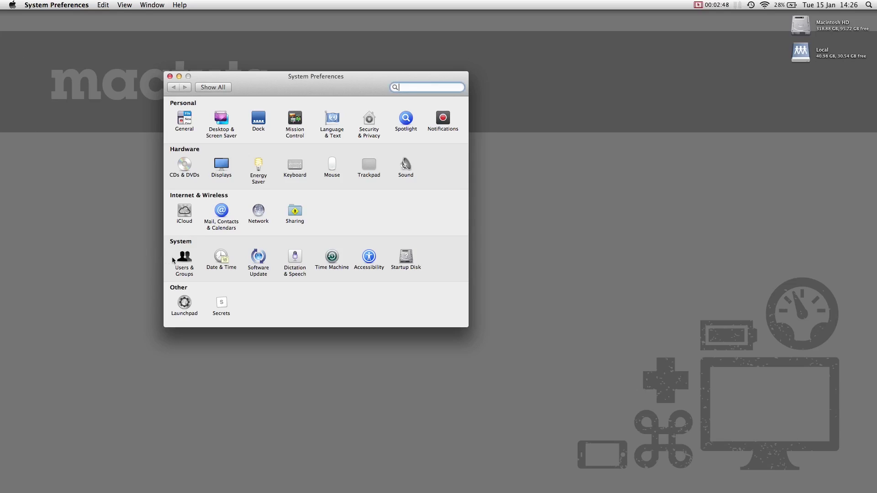
click(184, 259)
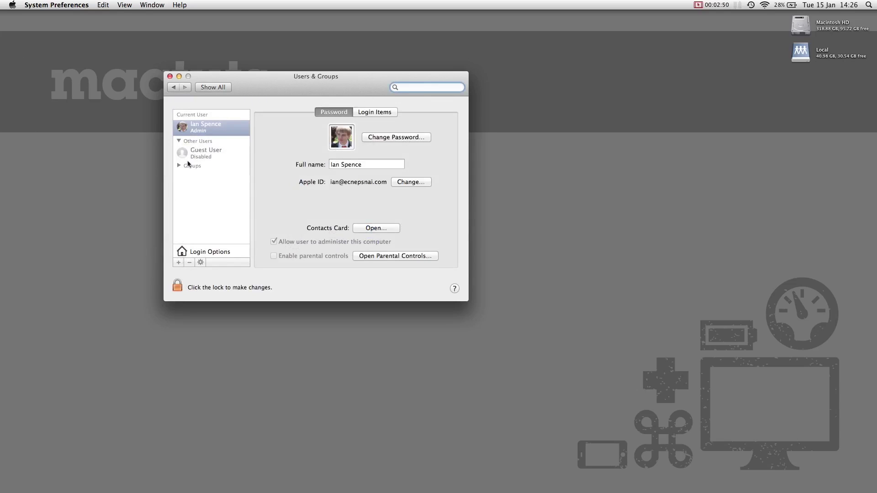
click(191, 132)
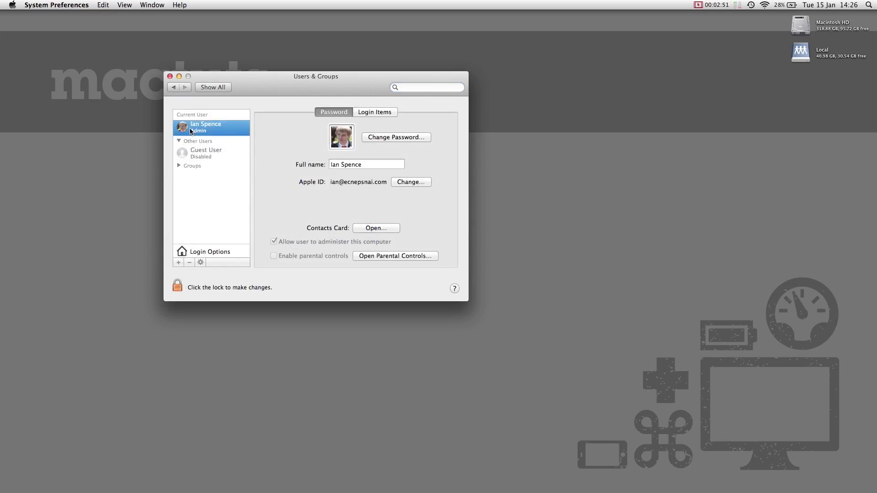
click(365, 114)
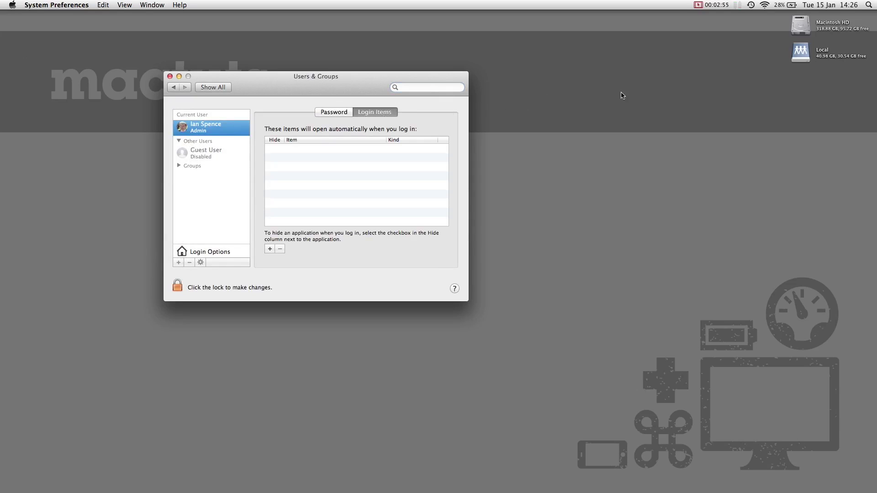
drag(798, 54, 367, 173)
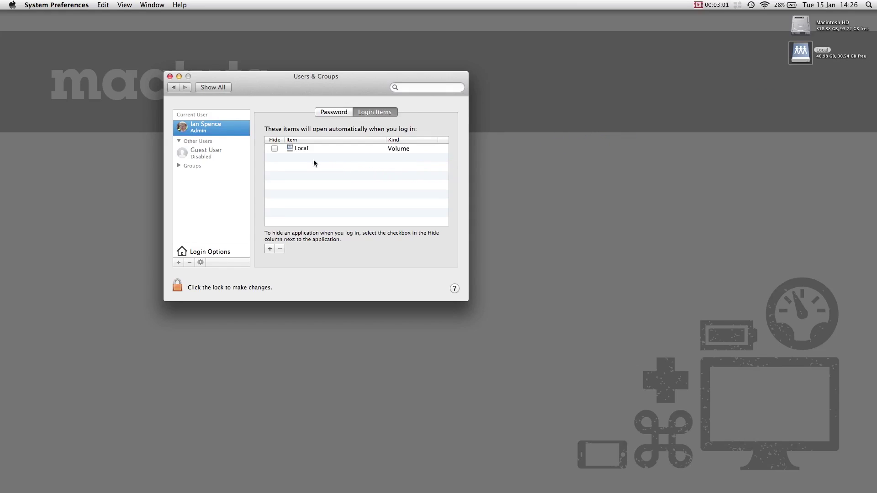